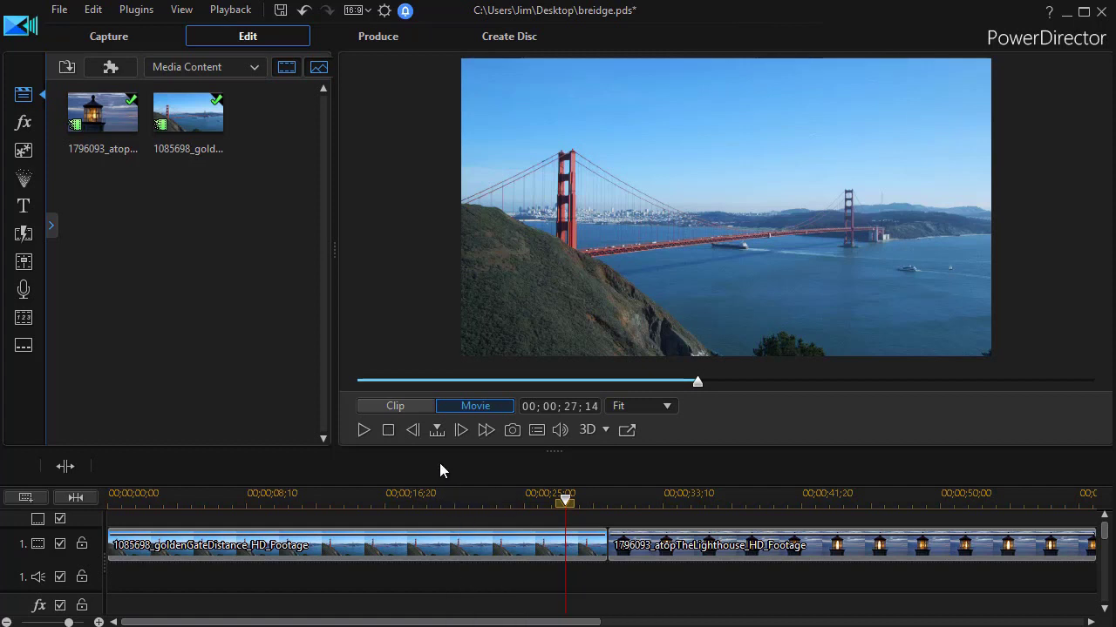
Preview the two timeline clips, then bring up the transitions library.
{"action": "key", "text": "space"}
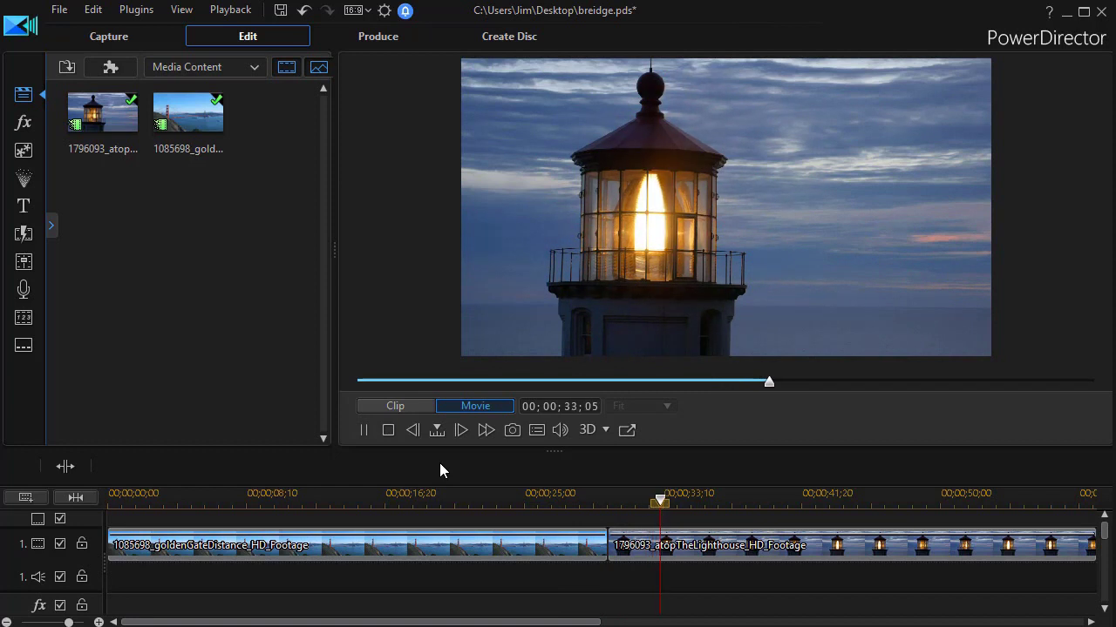
{"action": "left_click", "coordinate": [362, 432]}
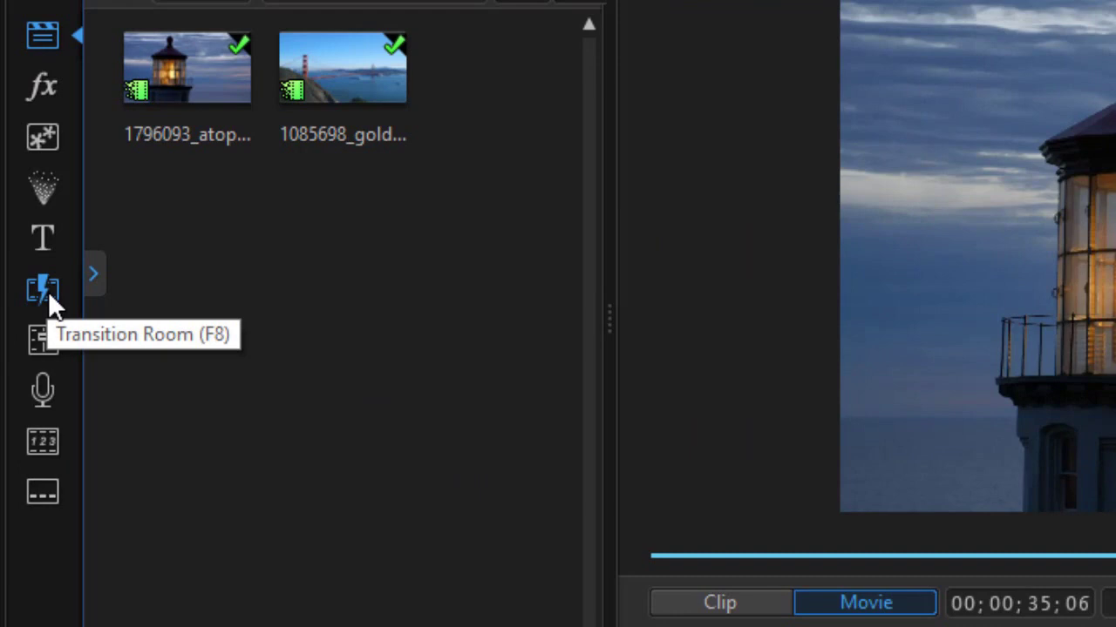
{"action": "left_click", "coordinate": [48, 291]}
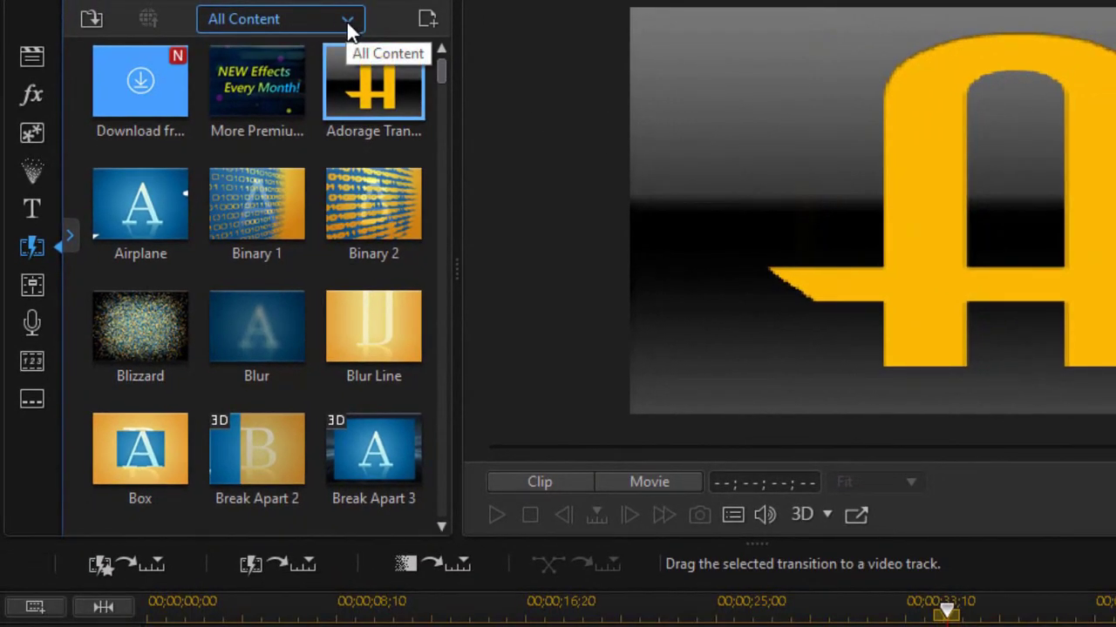
Filter transitions to the proDAD category and drop the Adorage Transition between the clips.
{"action": "left_click", "coordinate": [347, 26]}
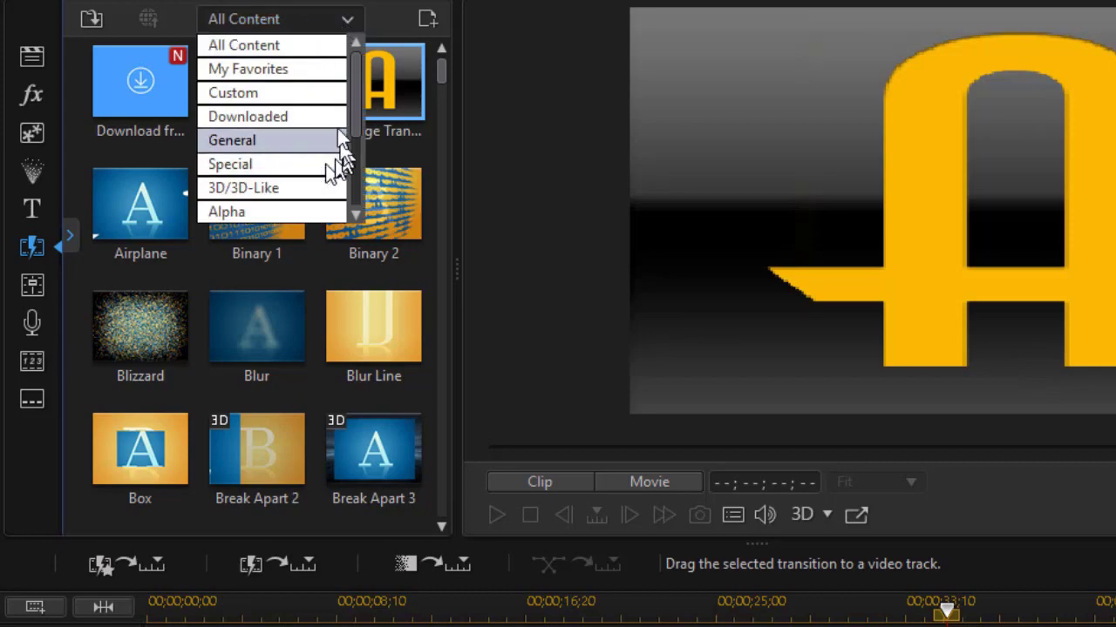
{"action": "left_click_drag", "start_coordinate": [351, 109], "coordinate": [353, 184]}
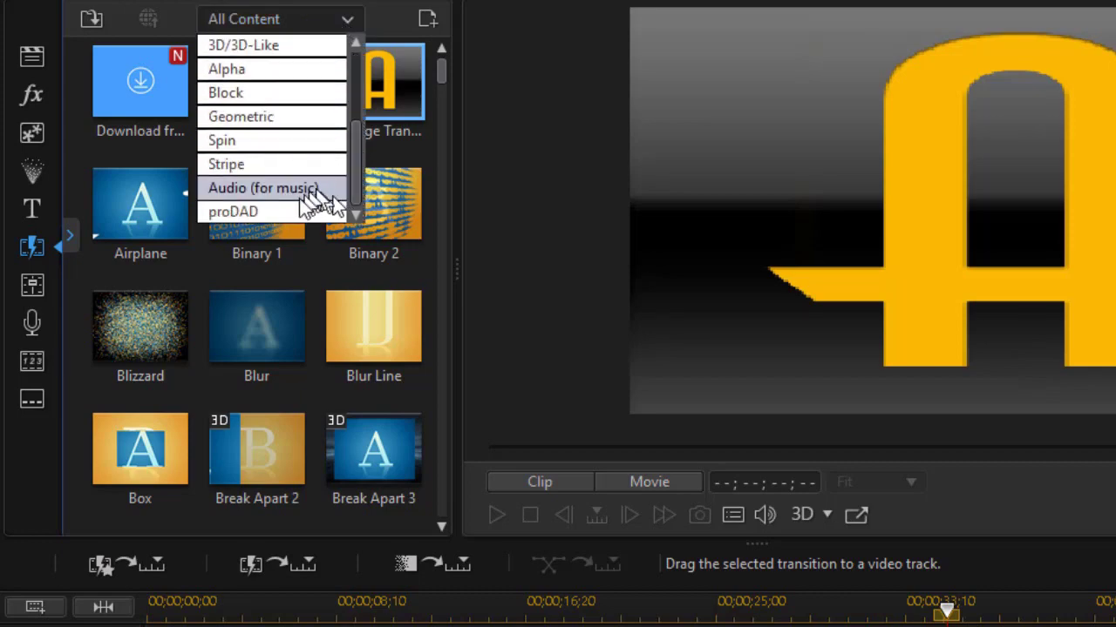
{"action": "left_click", "coordinate": [288, 212]}
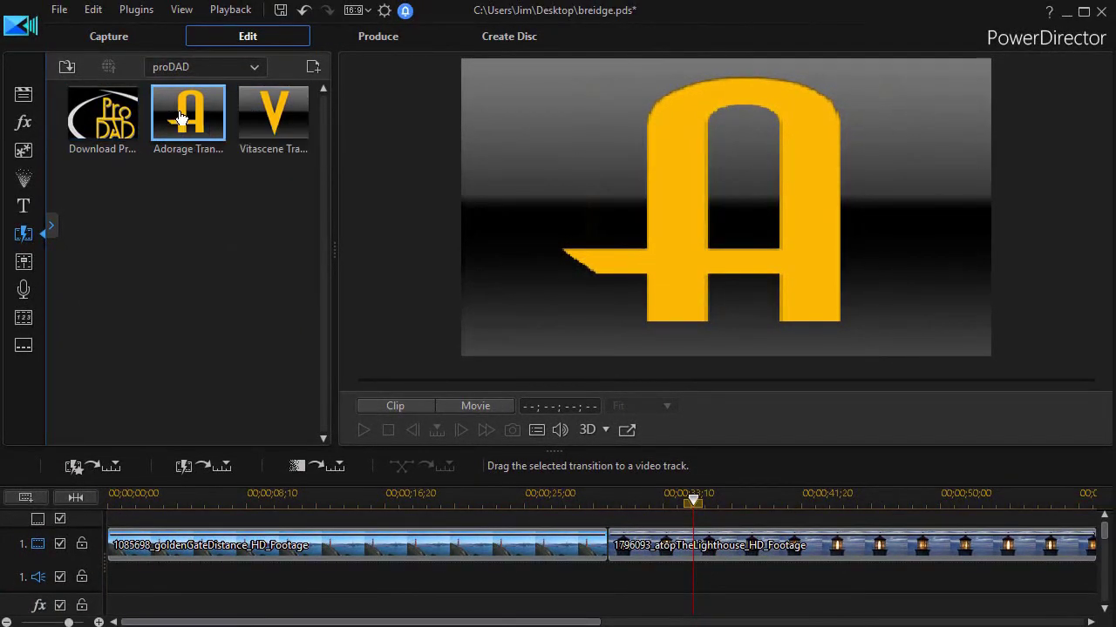
{"action": "left_click_drag", "start_coordinate": [187, 115], "coordinate": [621, 538]}
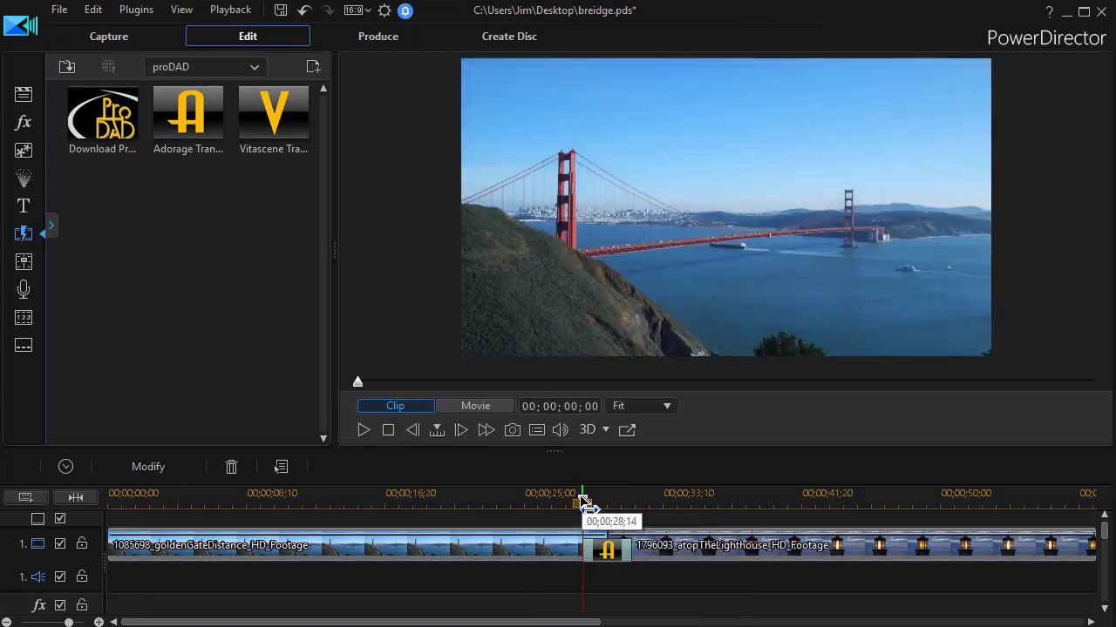
Preview the Adorage transition from just before the clip join, then select it on track 1.
{"action": "left_click_drag", "start_coordinate": [583, 502], "coordinate": [558, 502]}
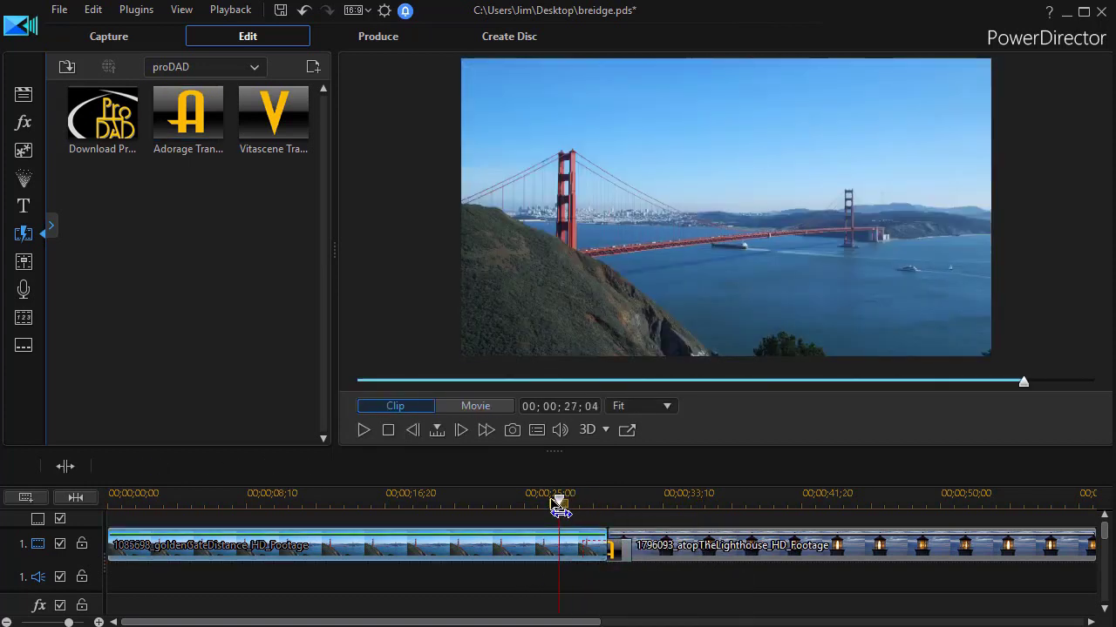
{"action": "left_click", "coordinate": [364, 430]}
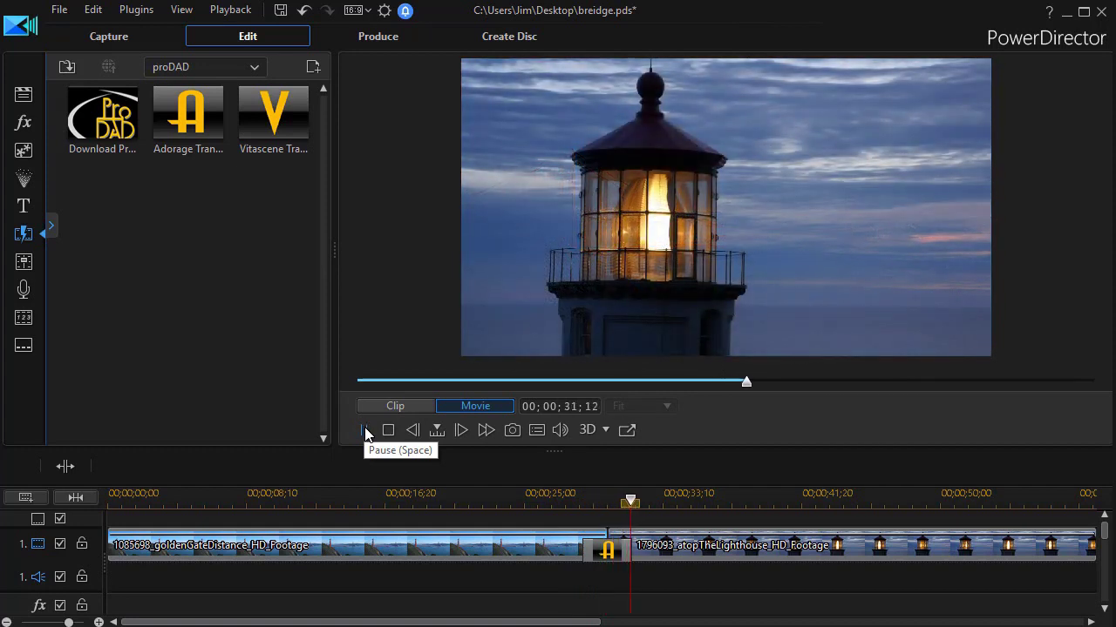
{"action": "left_click", "coordinate": [362, 429]}
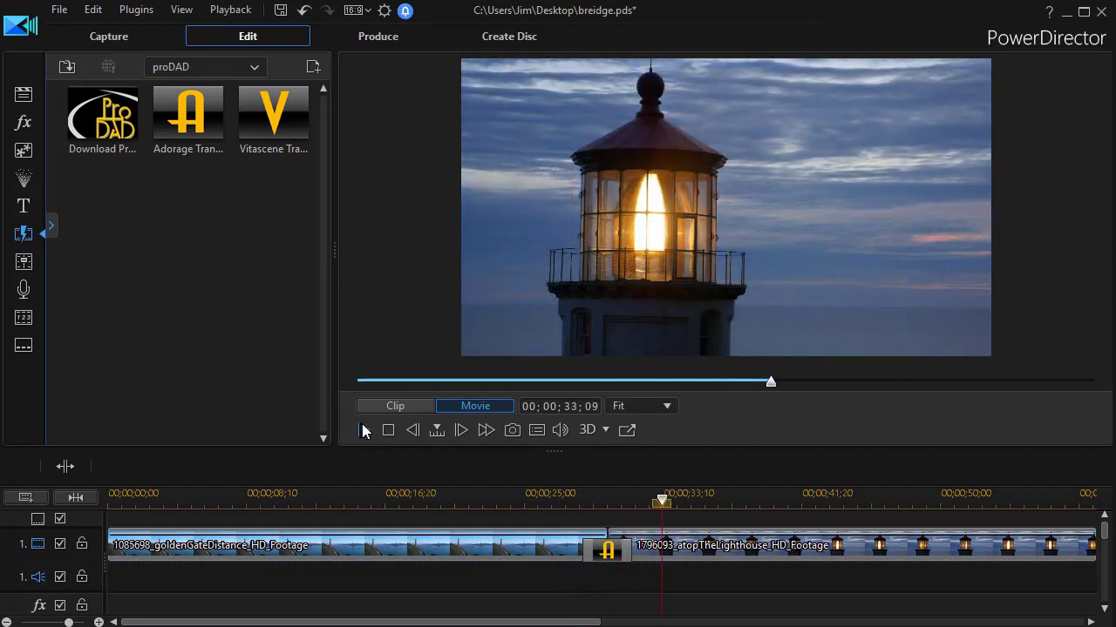
{"action": "left_click", "coordinate": [609, 556]}
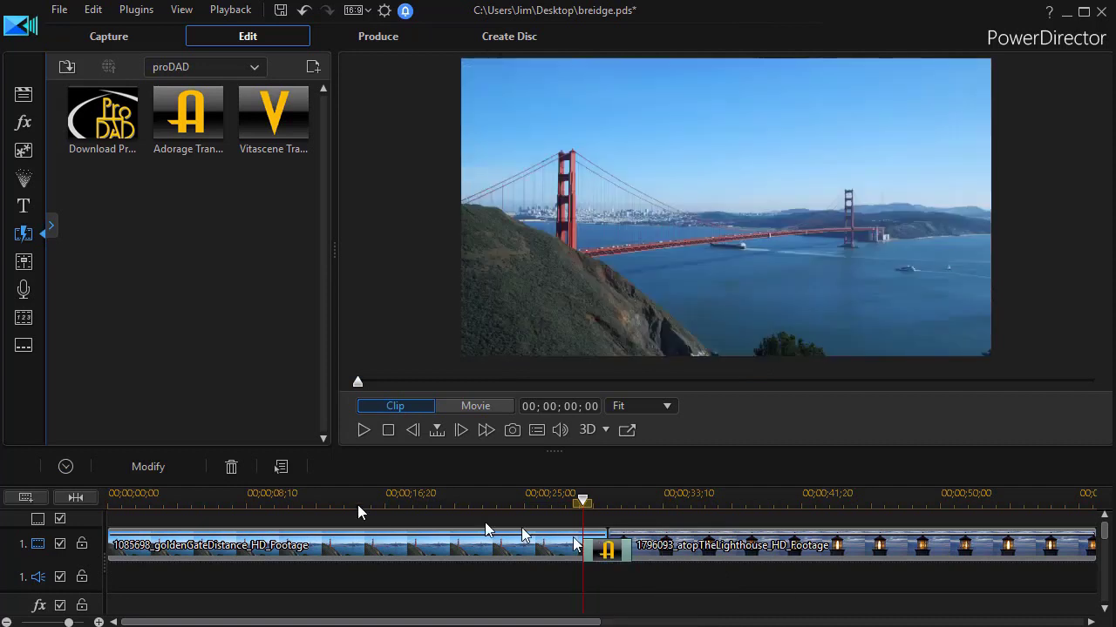
Widen the transition's settings panel and launch the Adorage stand-alone effect editor.
{"action": "left_click", "coordinate": [158, 468]}
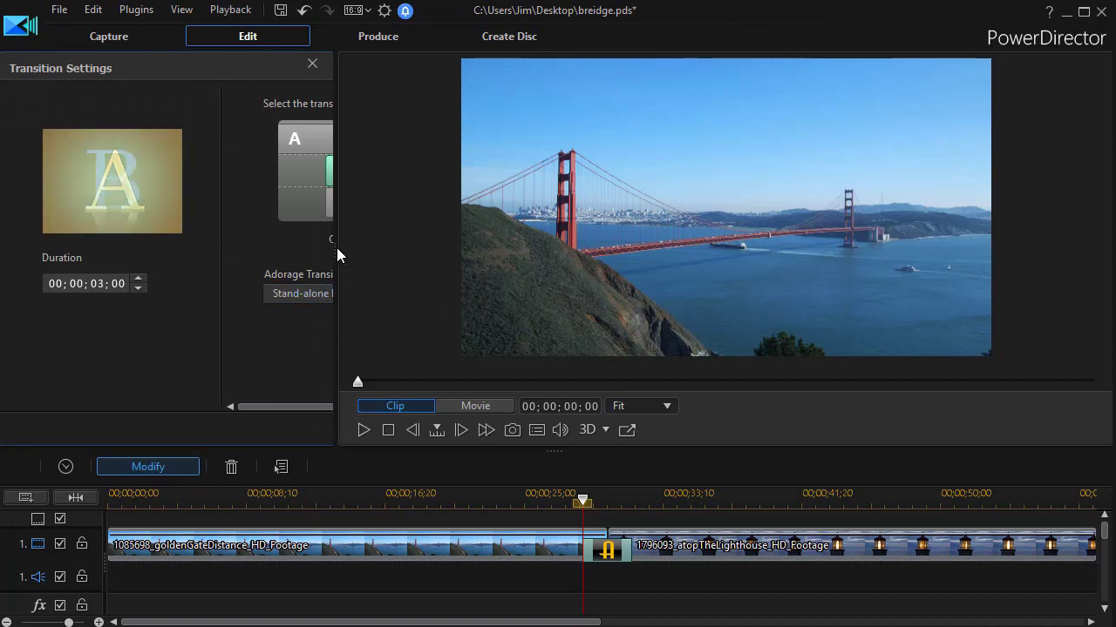
{"action": "left_click_drag", "start_coordinate": [335, 250], "coordinate": [554, 262]}
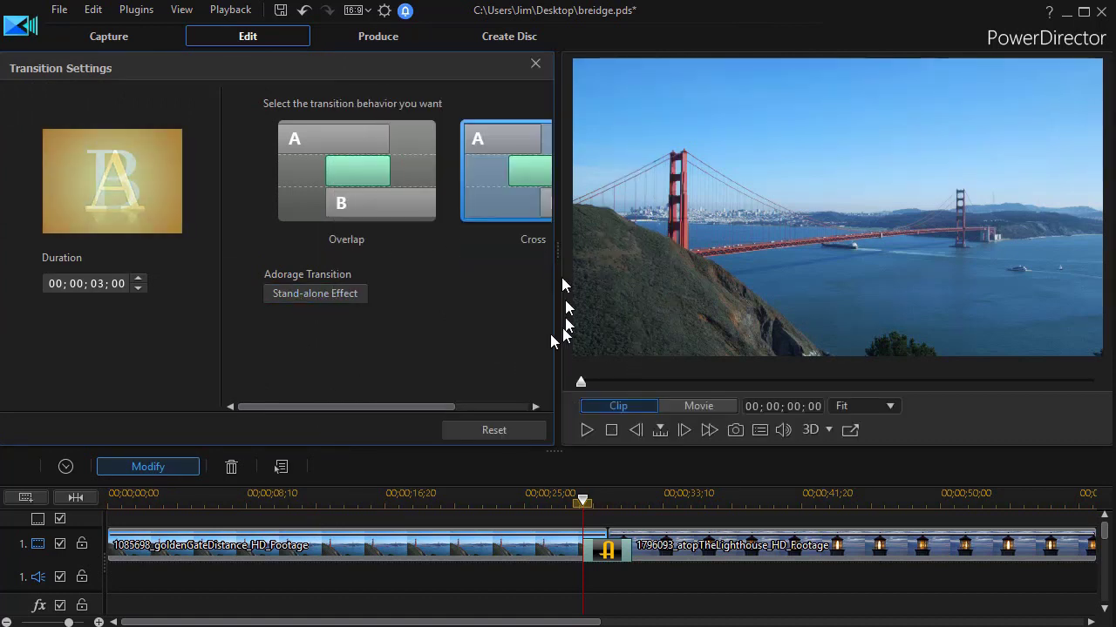
{"action": "left_click", "coordinate": [298, 299]}
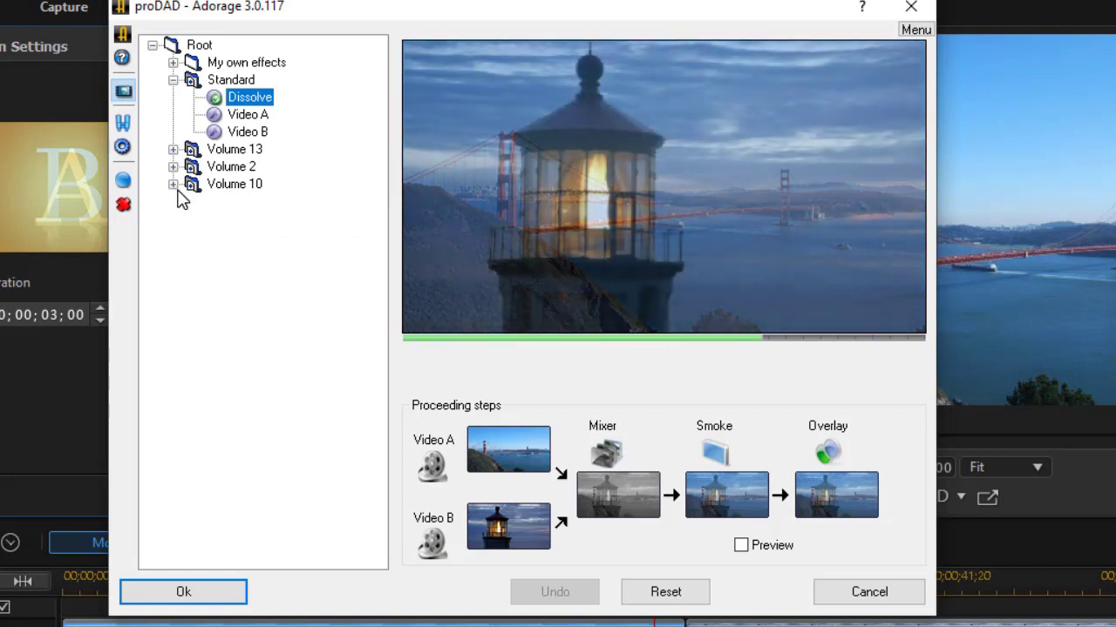
{"action": "left_click", "coordinate": [174, 187]}
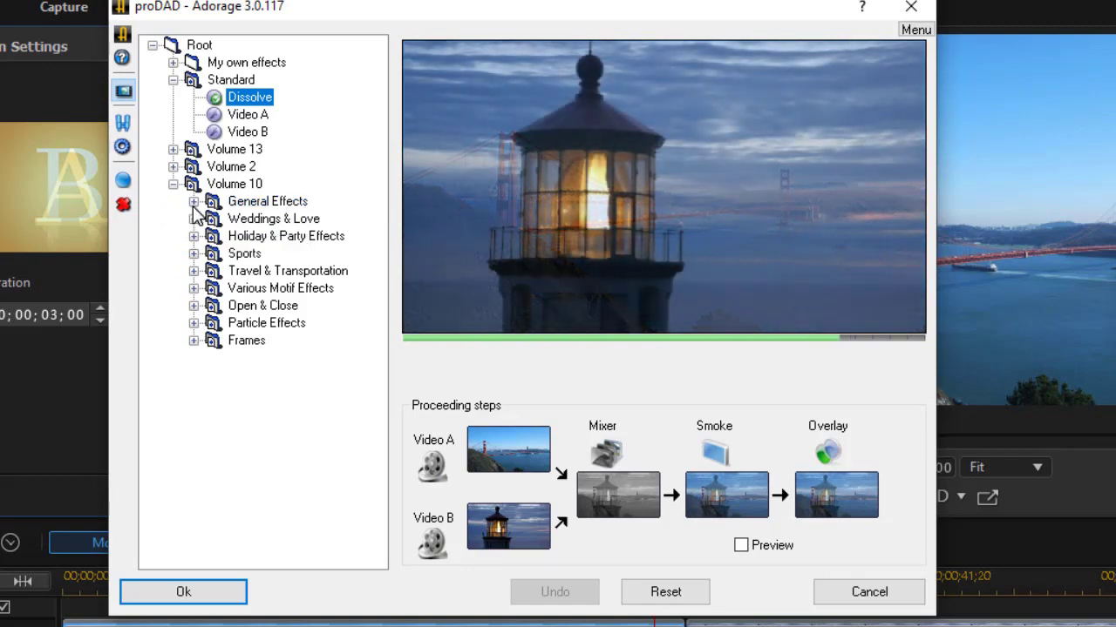
Under Volume 10 > General Effects > Mixer-Wipe, preview variants 01 and 02.
{"action": "left_click", "coordinate": [193, 206]}
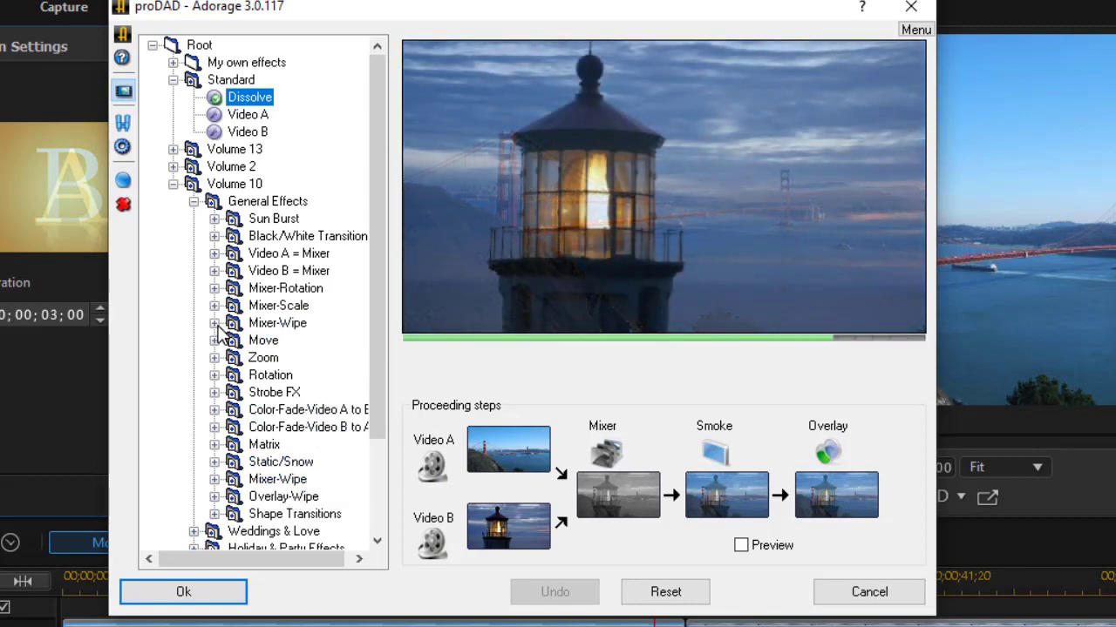
{"action": "left_click", "coordinate": [214, 324]}
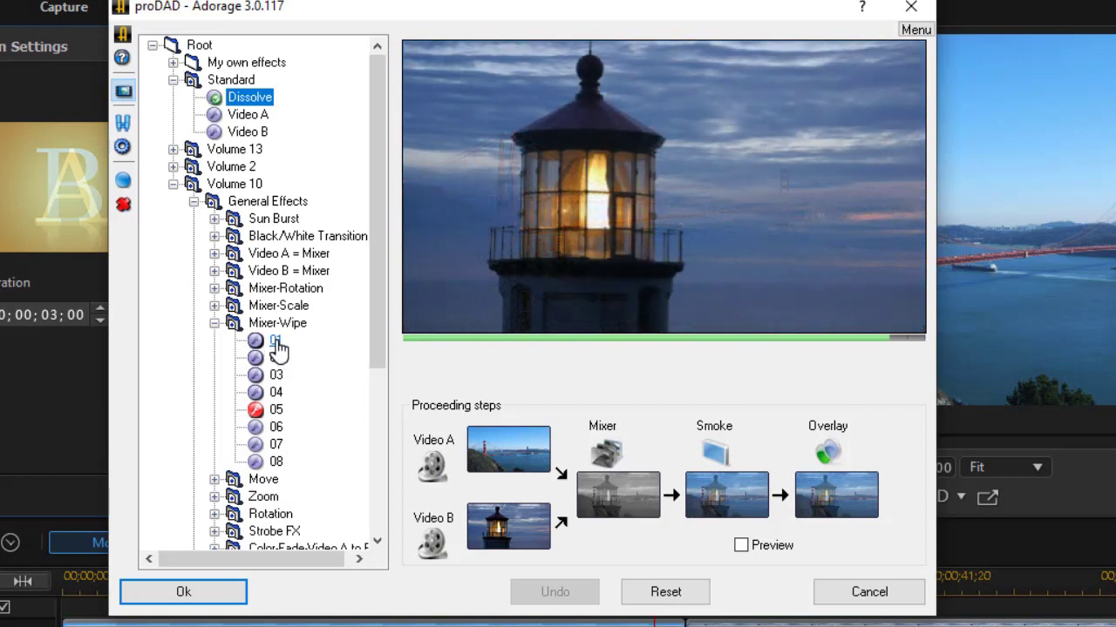
{"action": "left_click", "coordinate": [277, 344]}
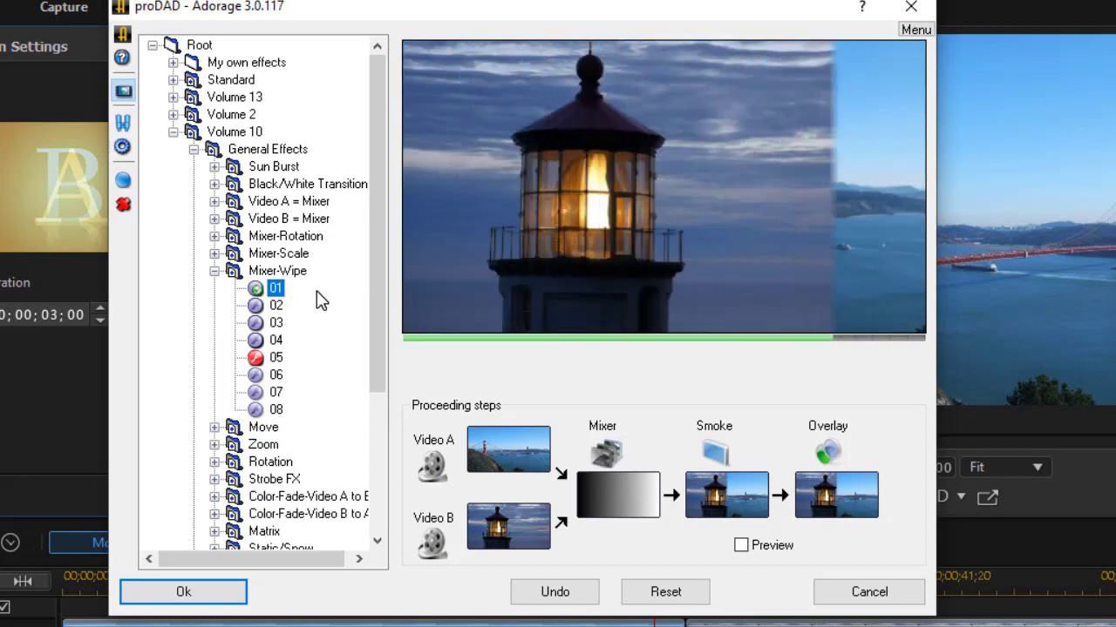
{"action": "left_click", "coordinate": [276, 306]}
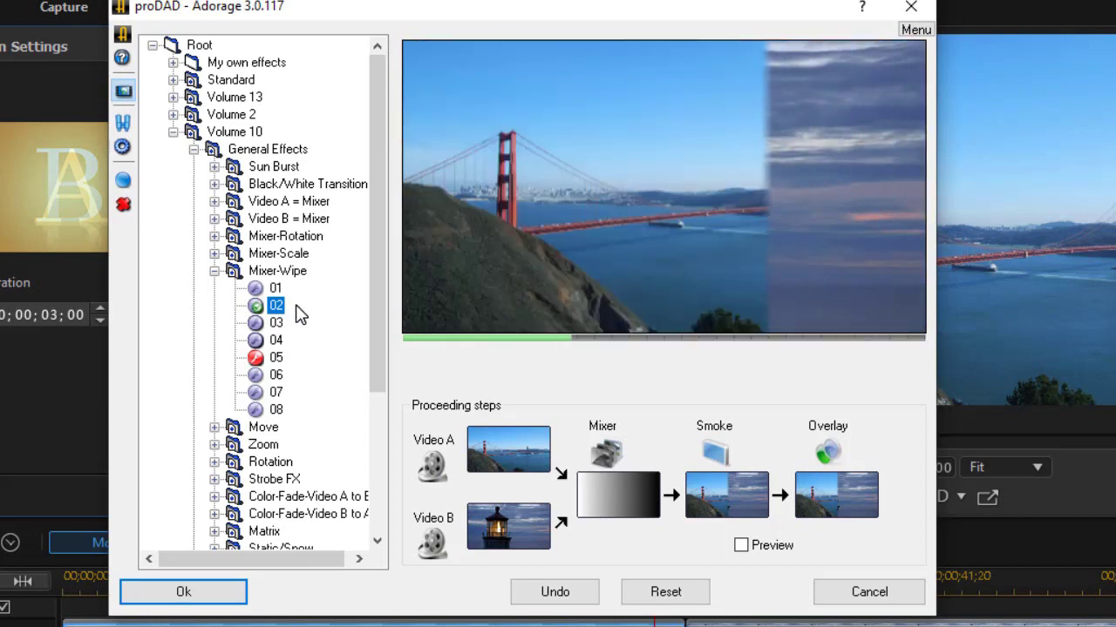
Preview Mixer-Wipe variants 03, 04, 05 and 07, ending on 08.
{"action": "left_click", "coordinate": [278, 324]}
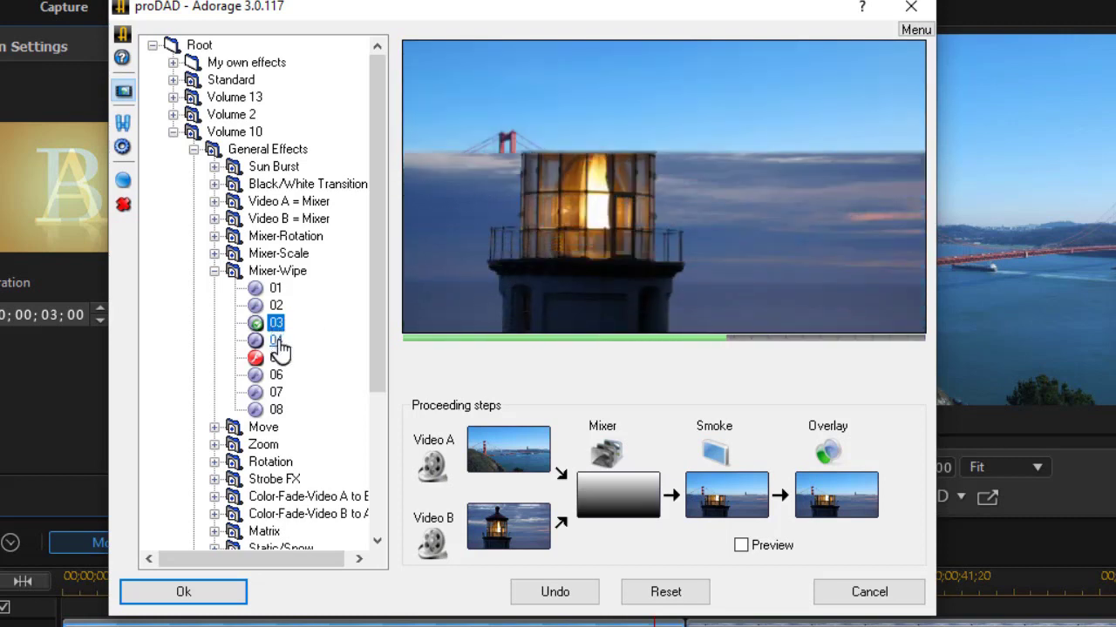
{"action": "left_click", "coordinate": [277, 340]}
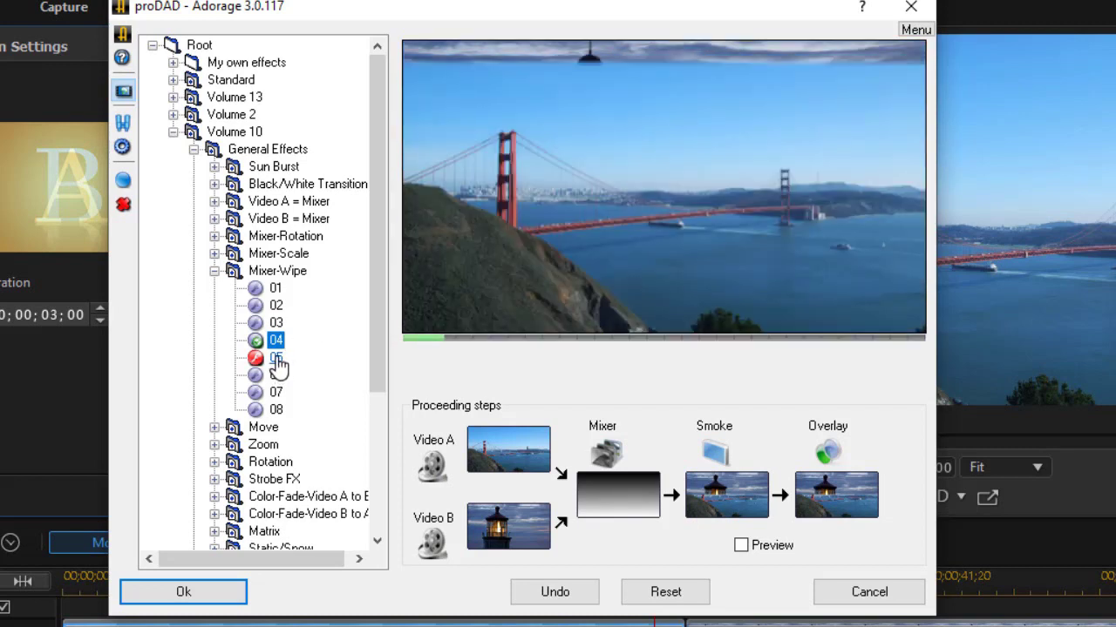
{"action": "left_click", "coordinate": [278, 364]}
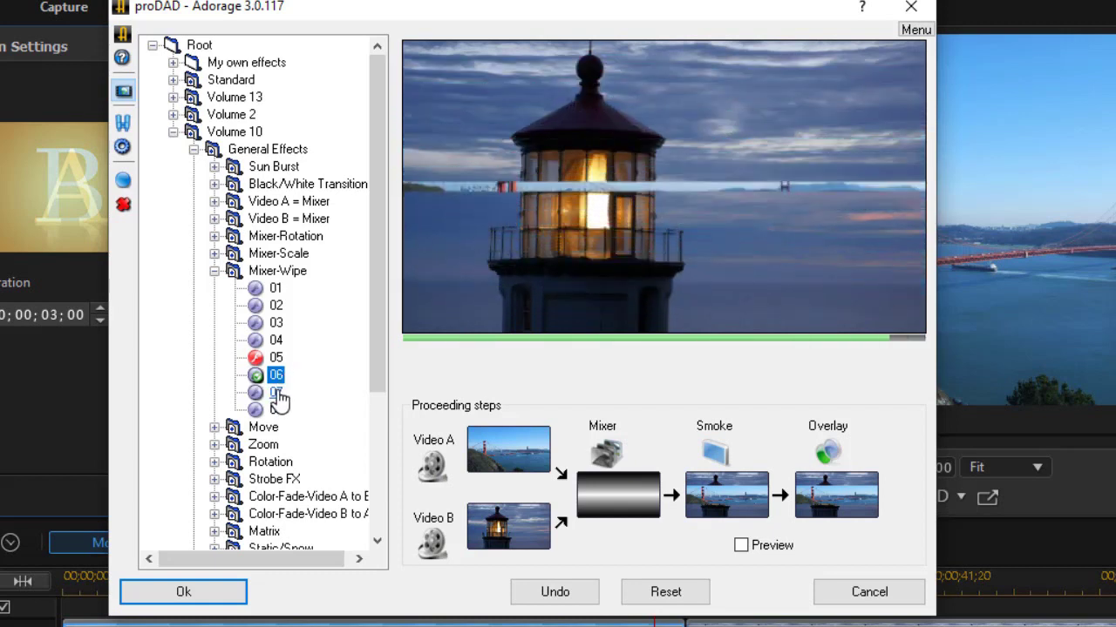
{"action": "left_click", "coordinate": [277, 392]}
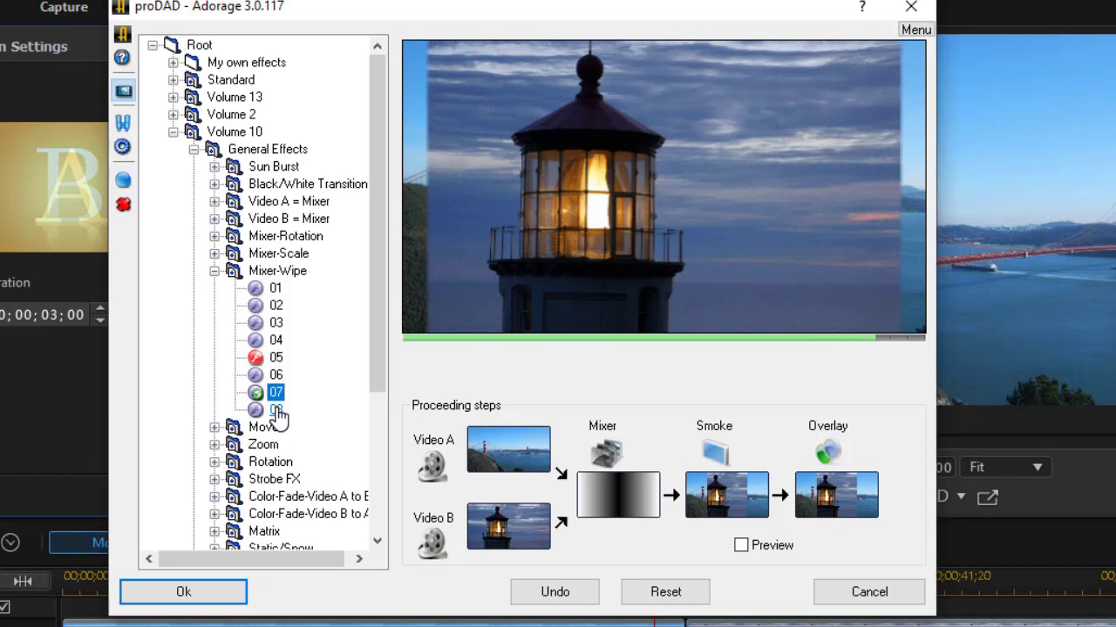
{"action": "left_click", "coordinate": [275, 409]}
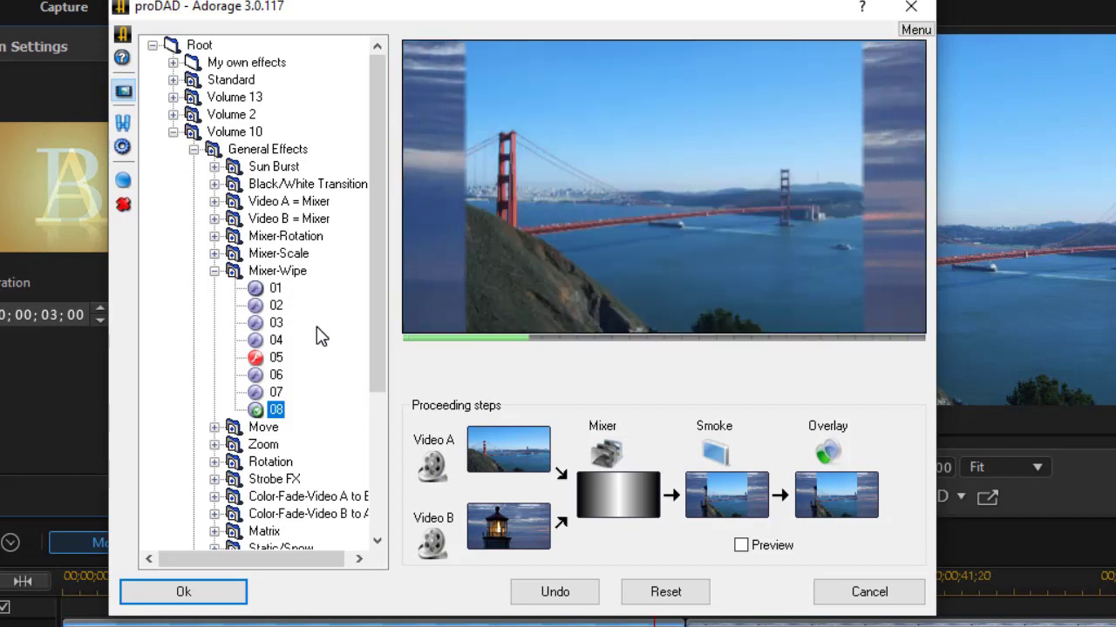
Give the Mixer-Wipe 08 a solid colour border at 100% brightness and 93% sharpness.
{"action": "double_click", "coordinate": [617, 499]}
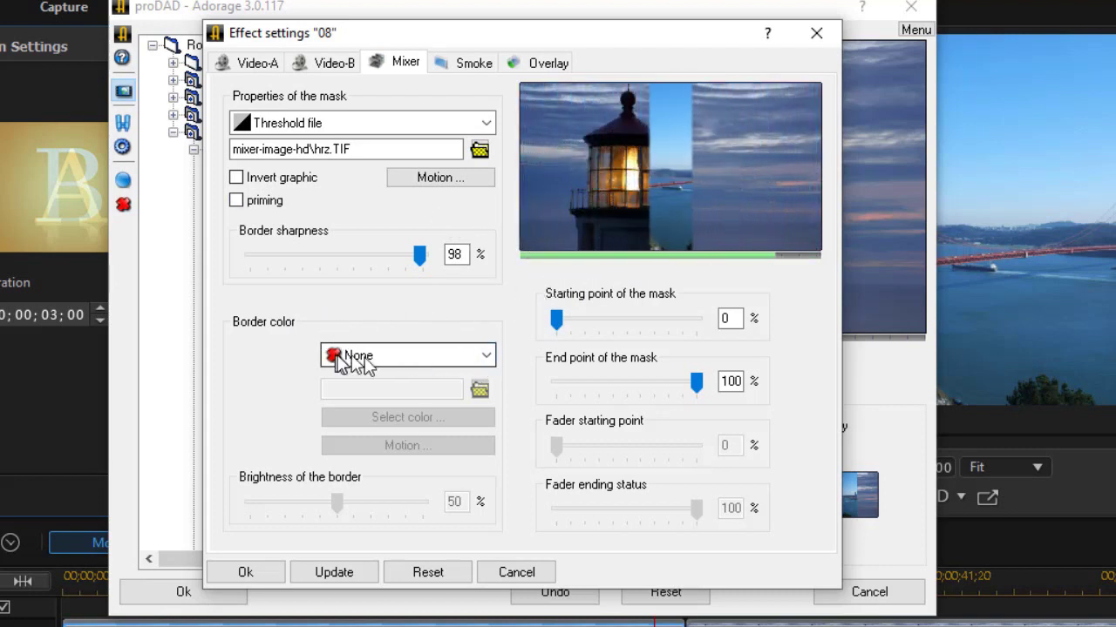
{"action": "left_click", "coordinate": [486, 356]}
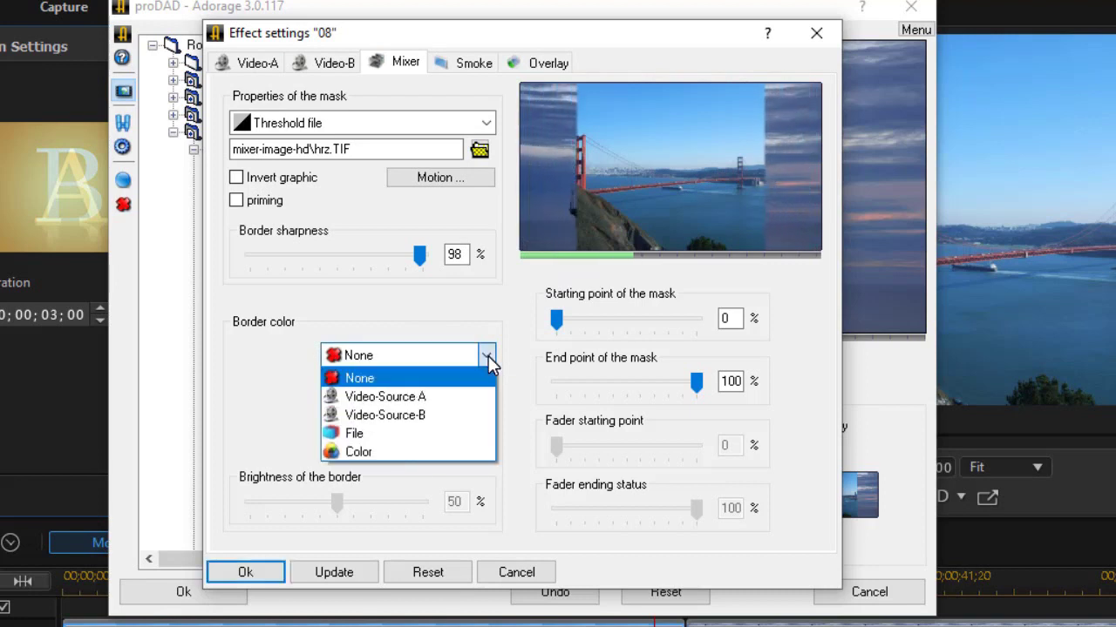
{"action": "left_click", "coordinate": [436, 452]}
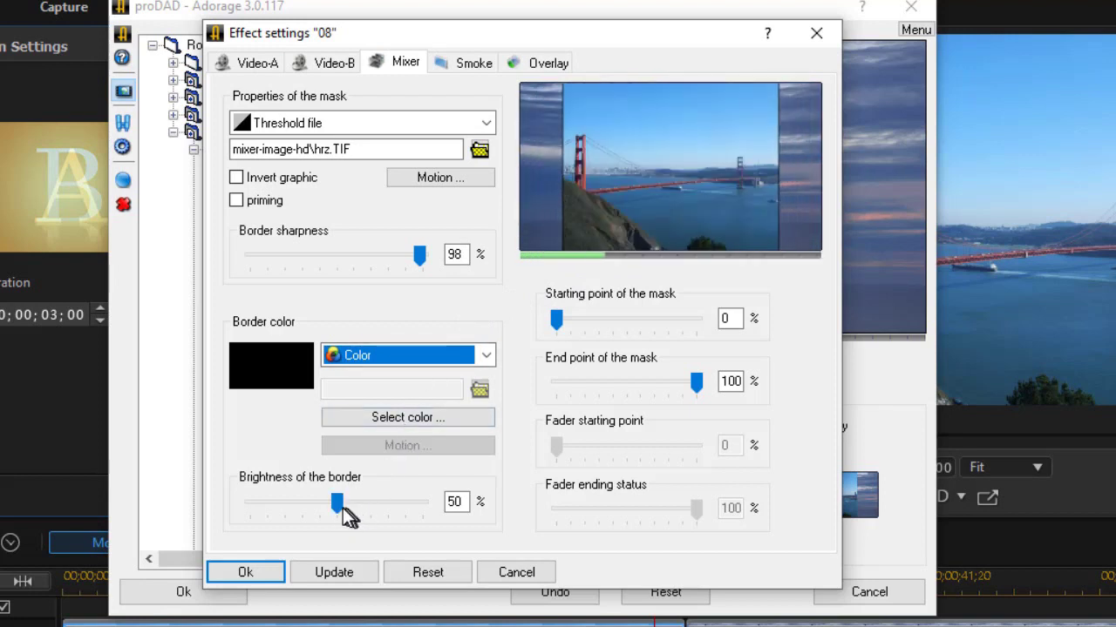
{"action": "left_click_drag", "start_coordinate": [337, 507], "coordinate": [406, 518]}
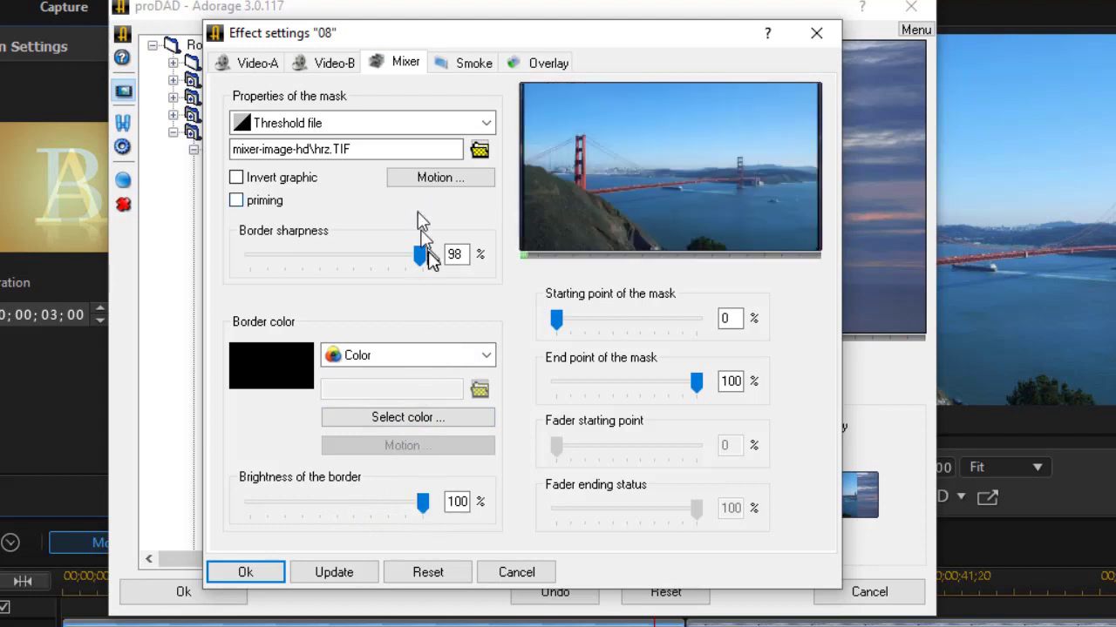
{"action": "left_click_drag", "start_coordinate": [419, 256], "coordinate": [375, 285]}
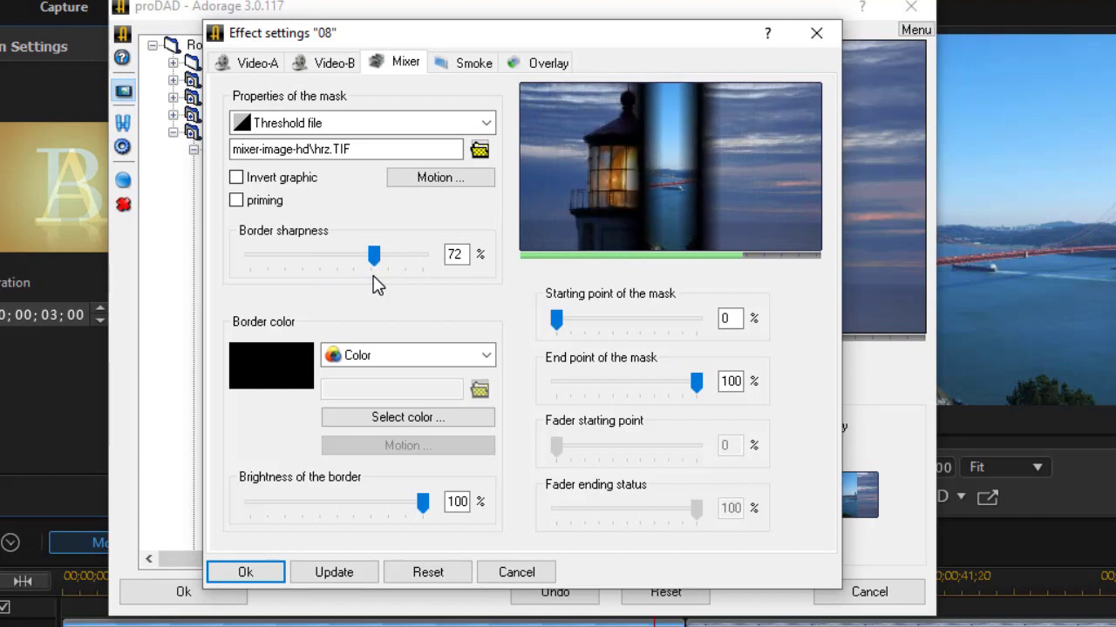
{"action": "left_click_drag", "start_coordinate": [374, 255], "coordinate": [418, 272]}
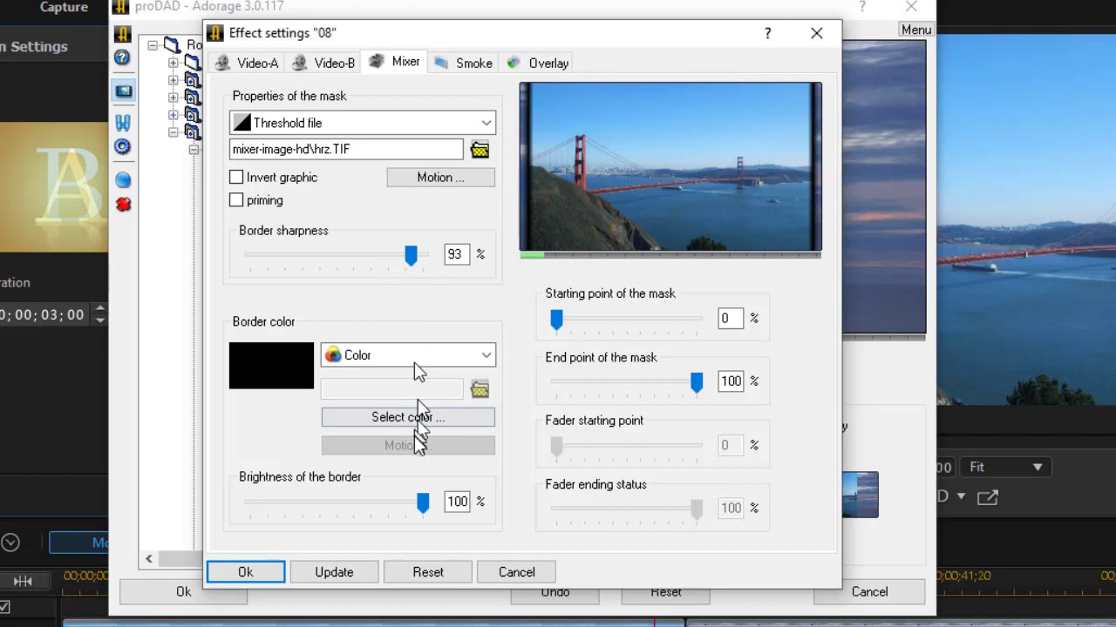
{"action": "left_click_drag", "start_coordinate": [427, 501], "coordinate": [427, 501]}
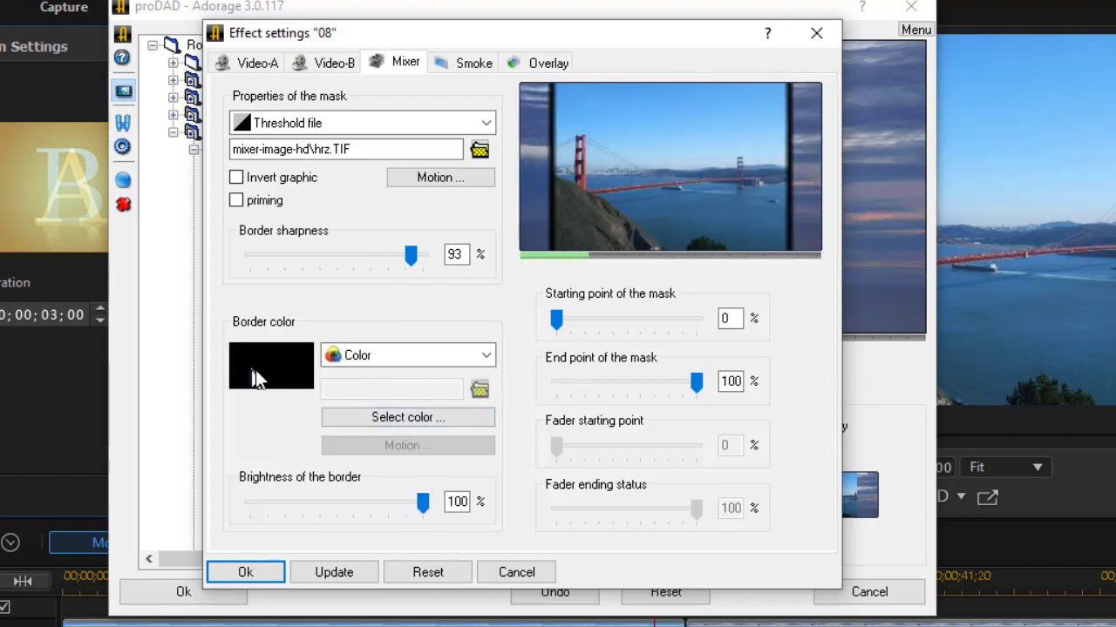
Try a green wipe border, then reset the effect to defaults and close its settings.
{"action": "left_click", "coordinate": [444, 416]}
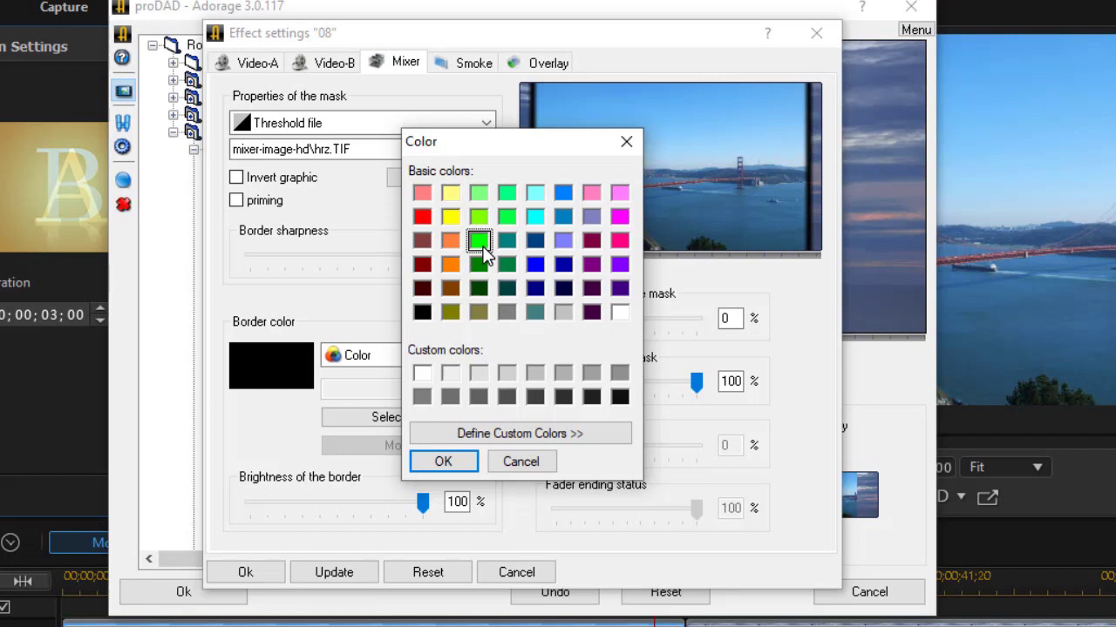
{"action": "left_click", "coordinate": [443, 462]}
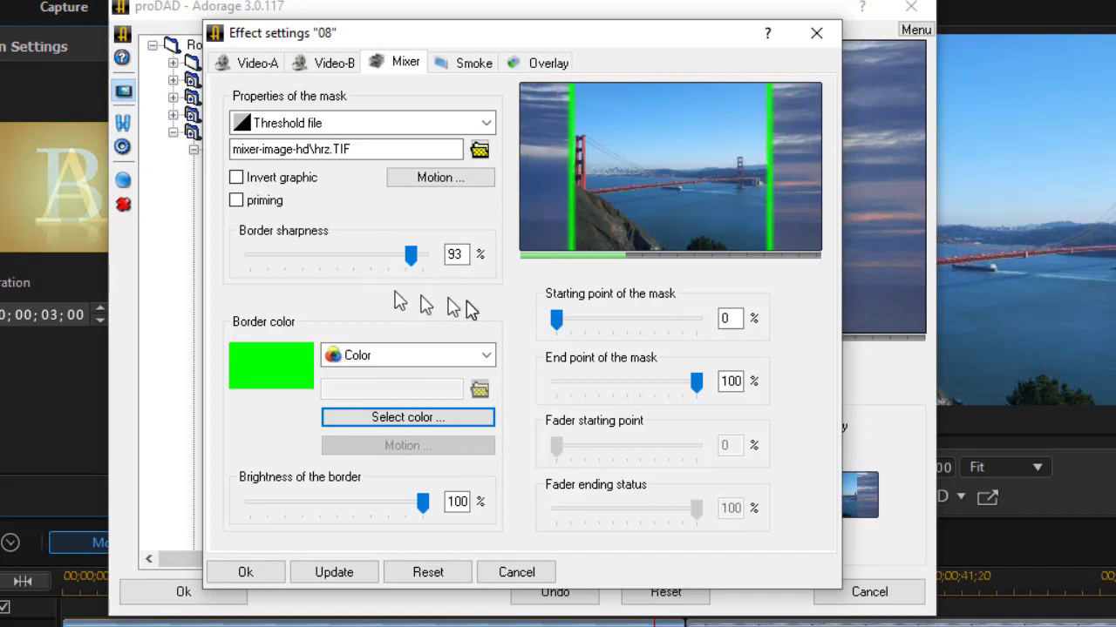
{"action": "left_click", "coordinate": [487, 355]}
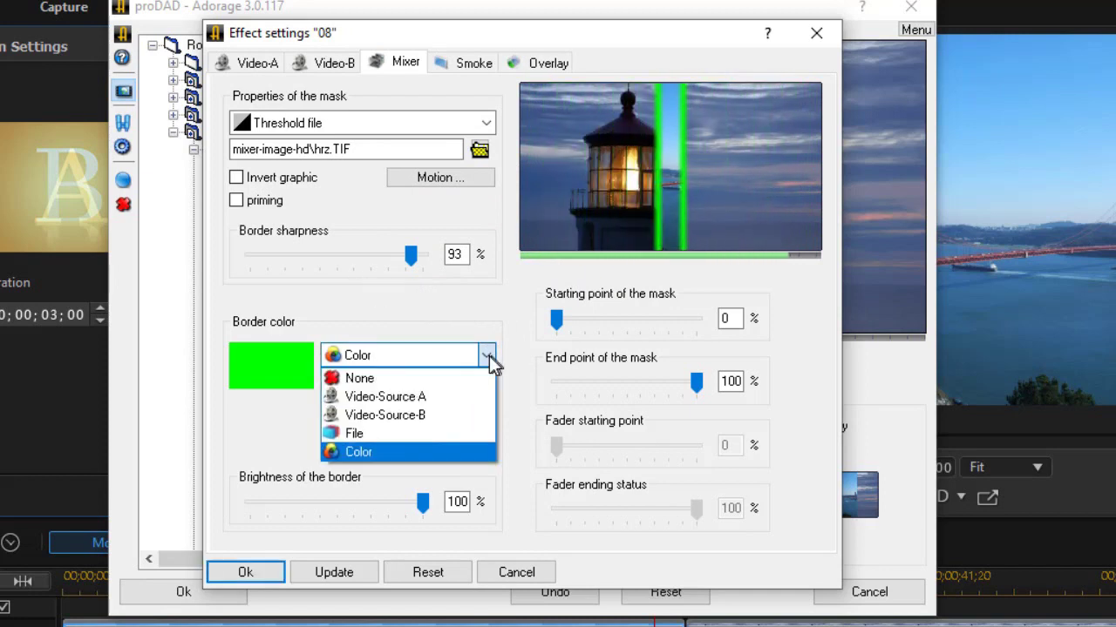
{"action": "left_click", "coordinate": [416, 317]}
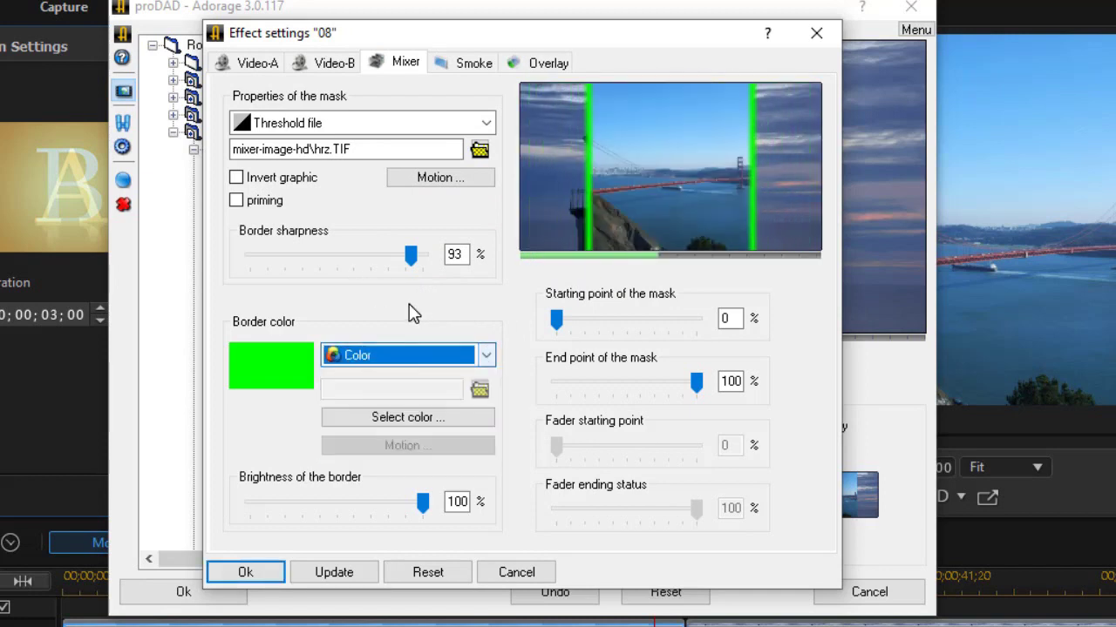
{"action": "left_click", "coordinate": [427, 573]}
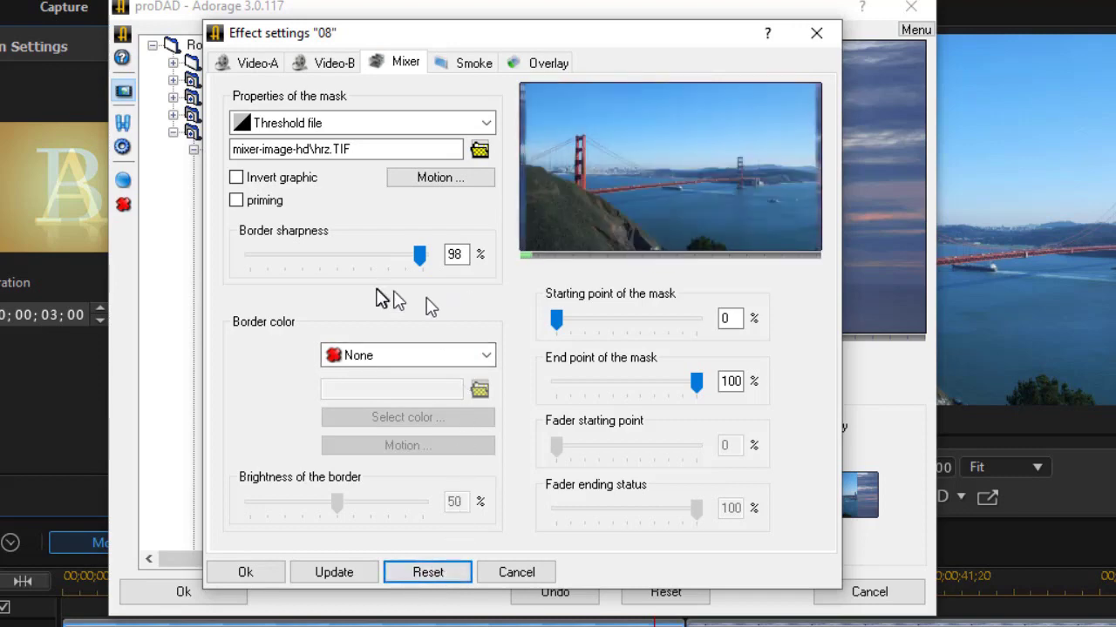
{"action": "left_click", "coordinate": [521, 573]}
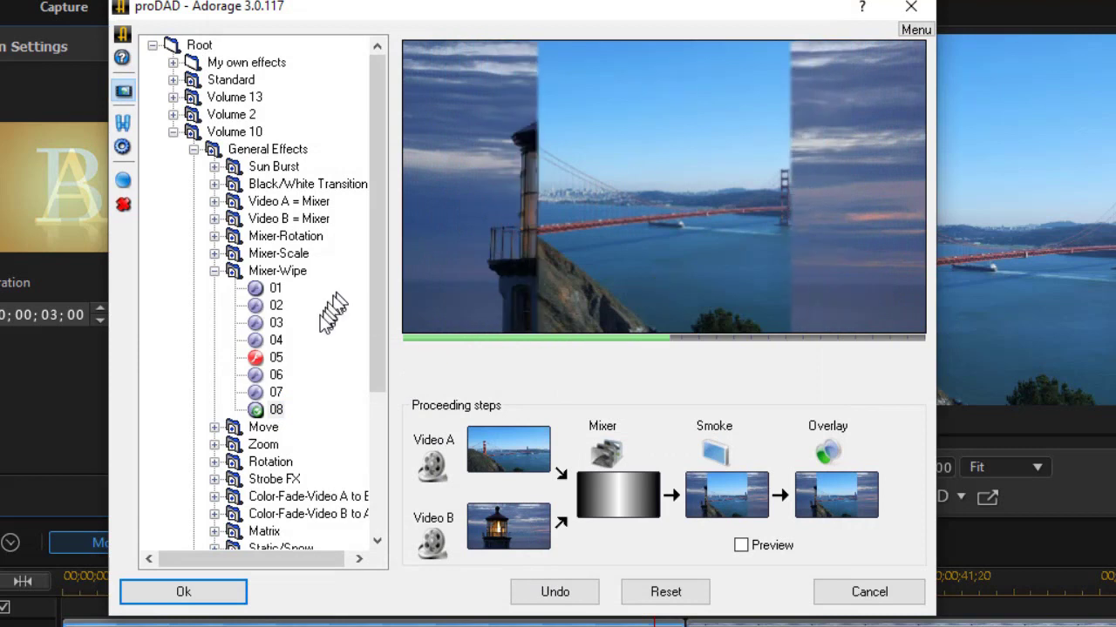
Preview Mixer-Wipe 03, then apply Mixer-Wipe 06 and return to the PowerDirector timeline.
{"action": "left_click", "coordinate": [275, 325]}
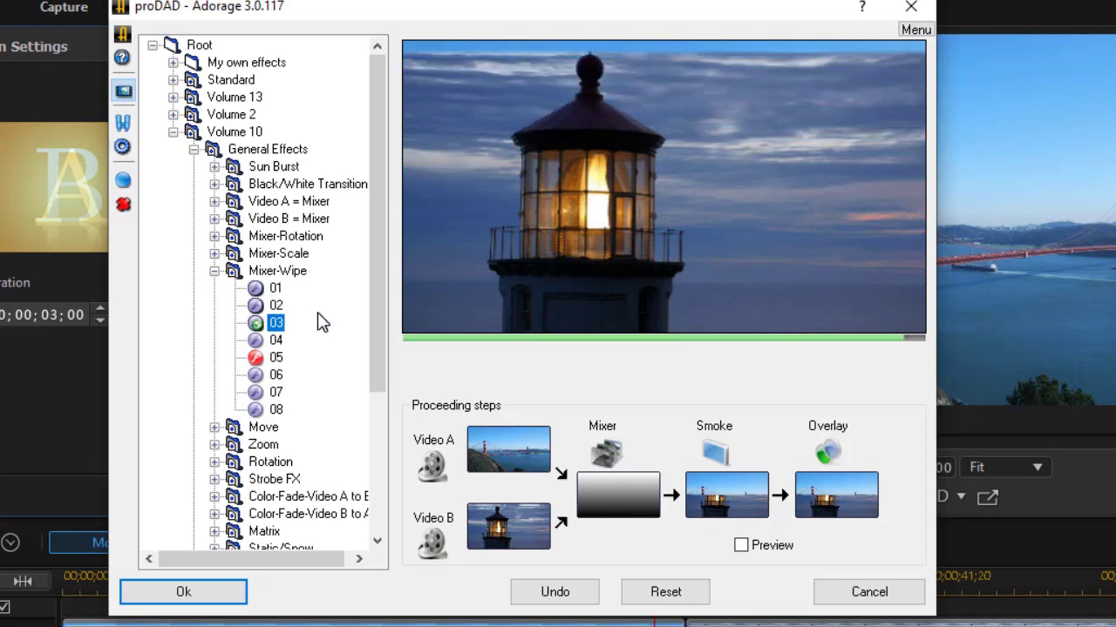
{"action": "left_click", "coordinate": [277, 375]}
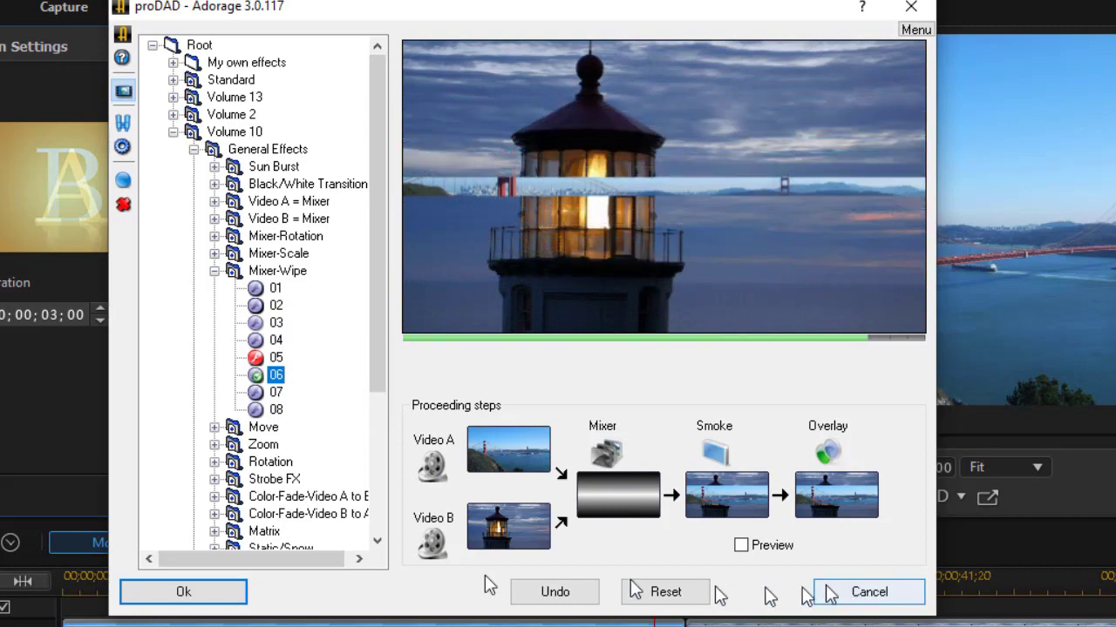
{"action": "left_click", "coordinate": [215, 598]}
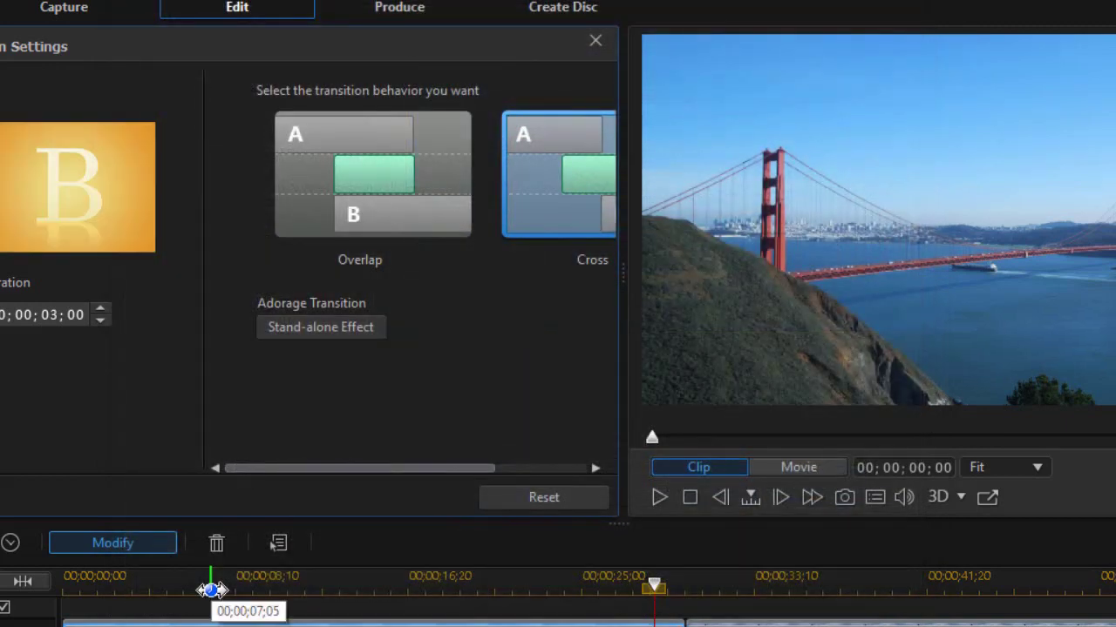
{"action": "mouse_move", "coordinate": [212, 590]}
{"action": "left_mouse_down"}
{"action": "mouse_move", "coordinate": [485, 571]}
{"action": "mouse_move", "coordinate": [660, 595]}
{"action": "mouse_move", "coordinate": [643, 597]}
{"action": "mouse_move", "coordinate": [578, 553]}
{"action": "left_mouse_up"}
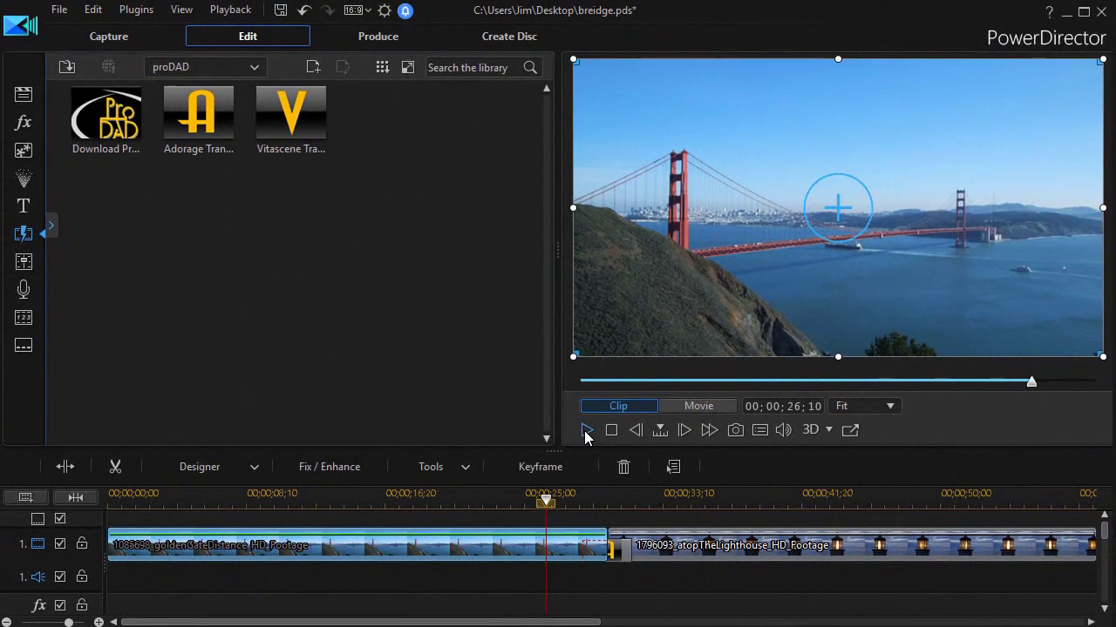
Play the movie from just before the transition into the lighthouse clip.
{"action": "left_click", "coordinate": [586, 431]}
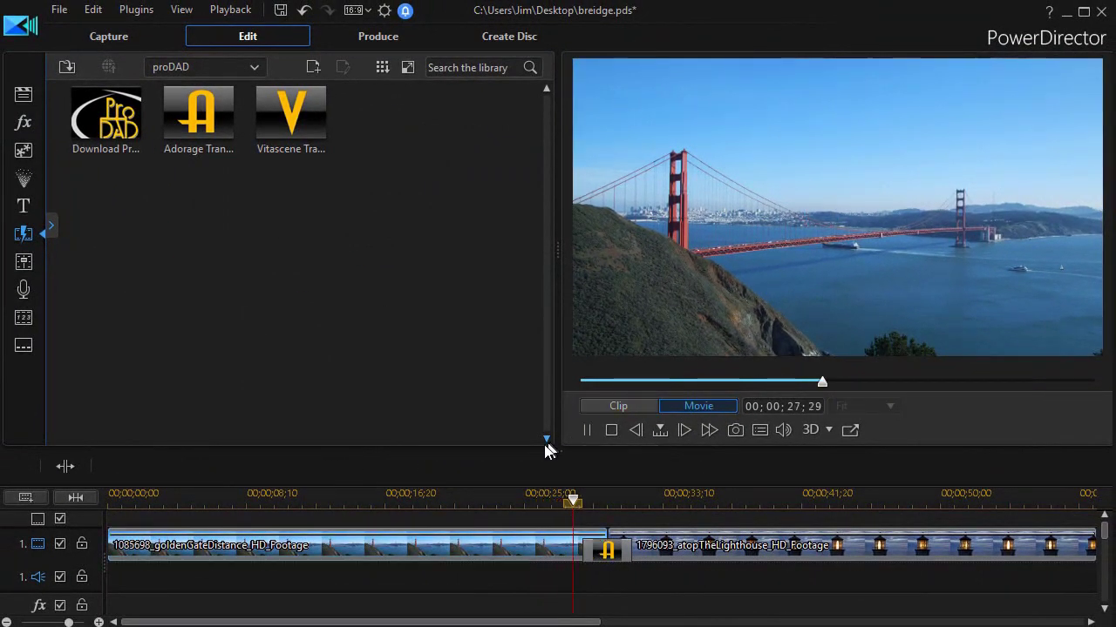